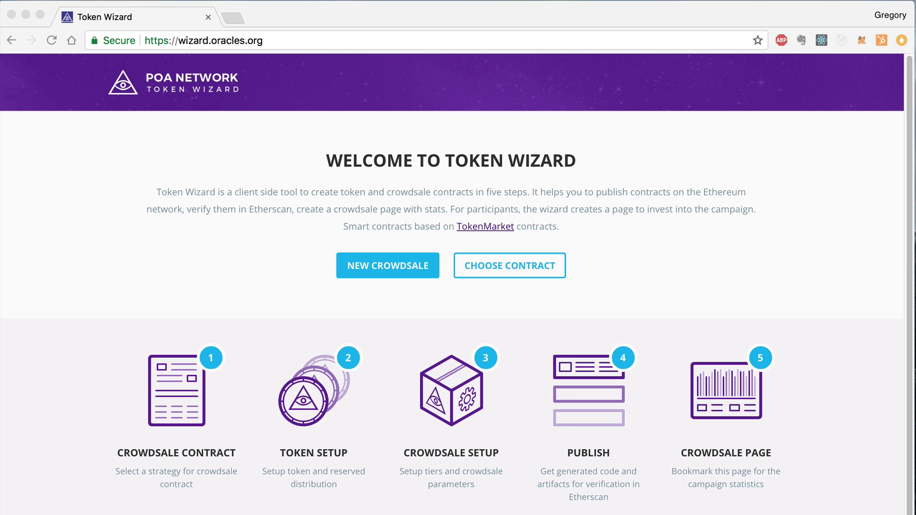
Step: Start a new crowdsale with the Whitelist With Cap strategy and continue to Token Setup
left_click(374, 265)
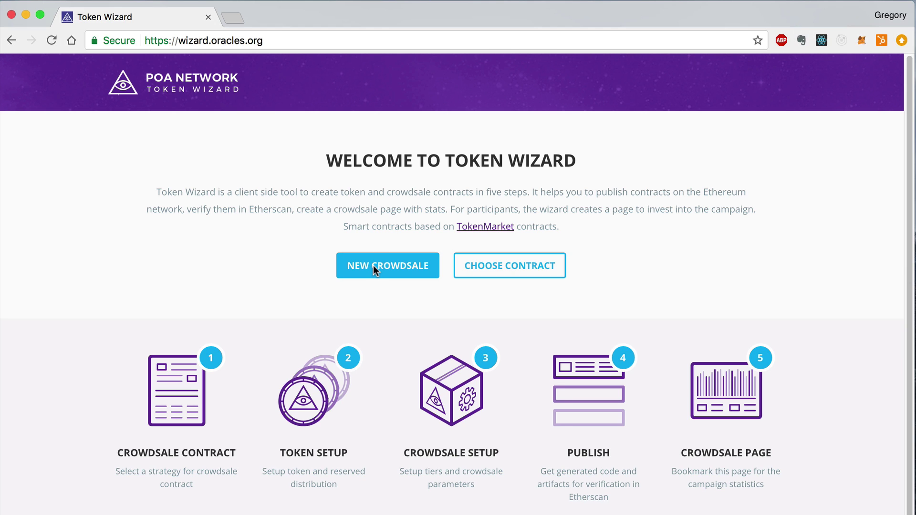
left_click(374, 268)
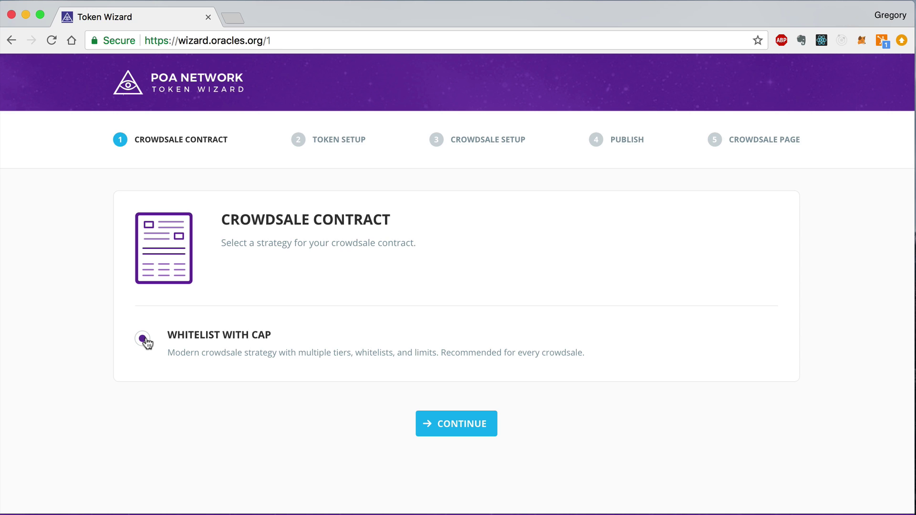
left_click(442, 431)
Step: Name the token 'My Token' with ticker 'MTK' and 18 decimals
scroll(440, 433, "down", 3)
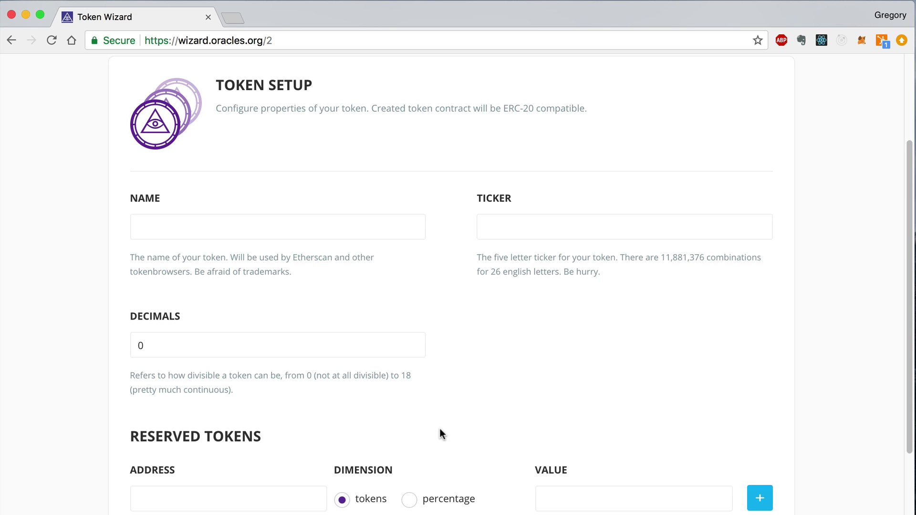
left_click(133, 225)
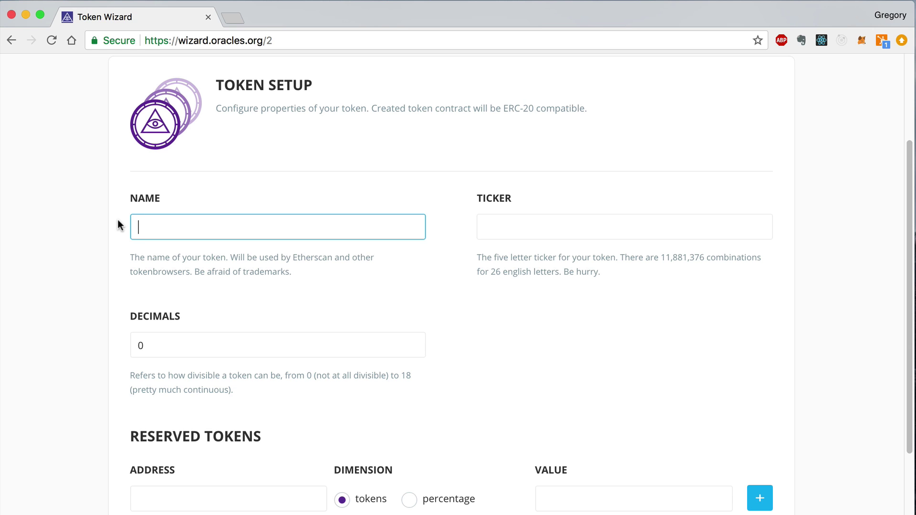
type("My Token")
left_click(509, 224)
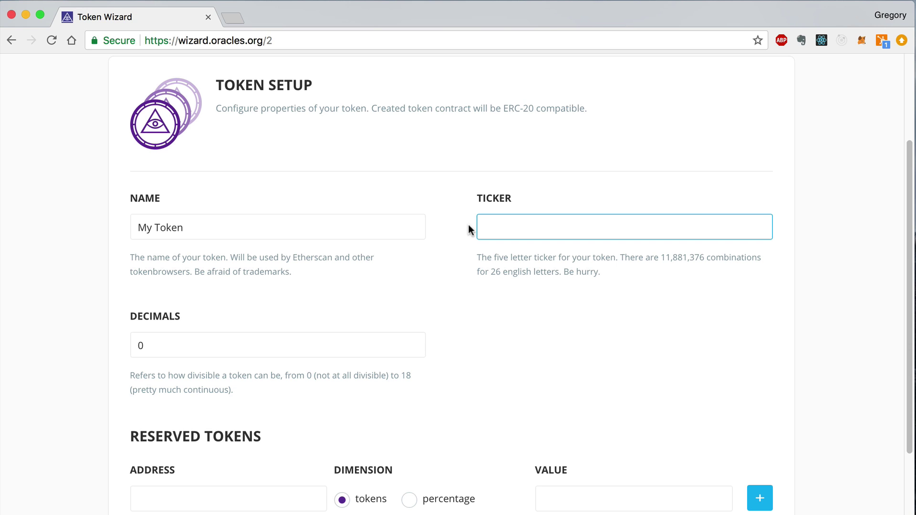
type("MTK")
scroll(420, 351, "up", 1)
left_click(420, 351)
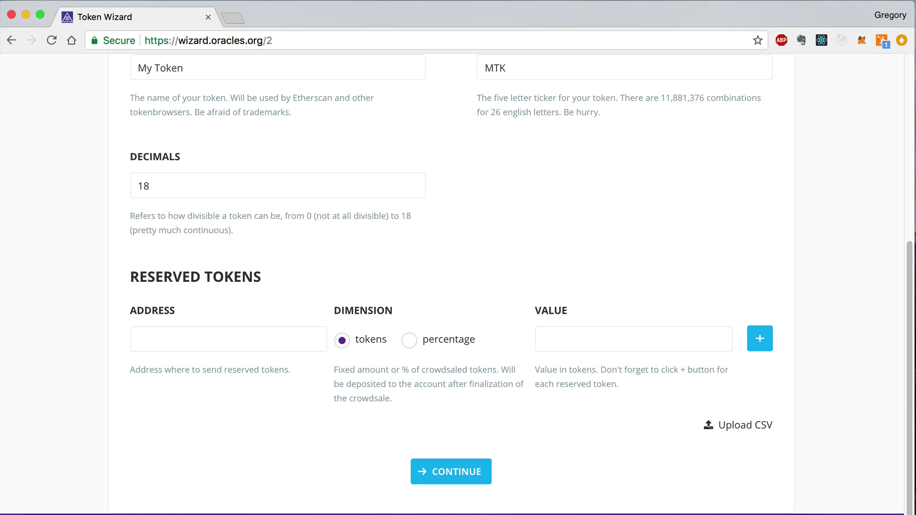
Step: Reserve 1000 tokens for the first MetaMask account's address, copied from the wallet
key("Tab")
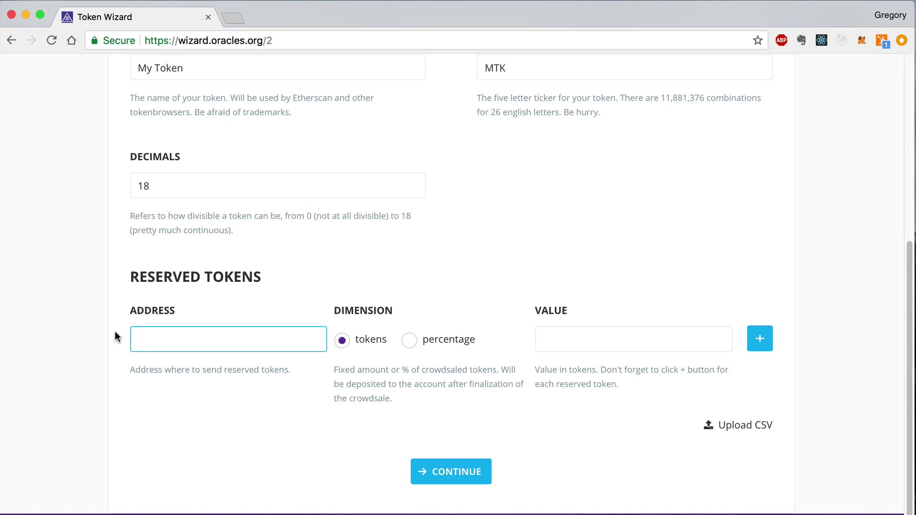
left_click(860, 44)
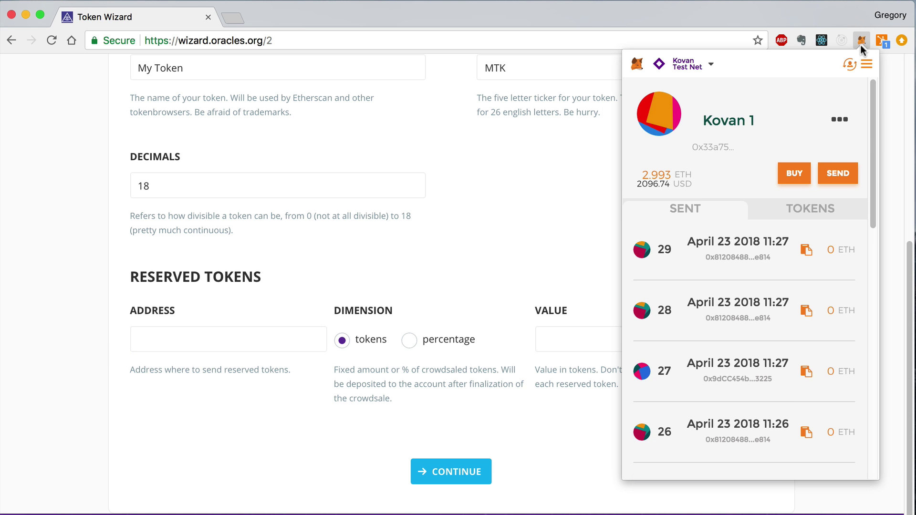
left_click(840, 119)
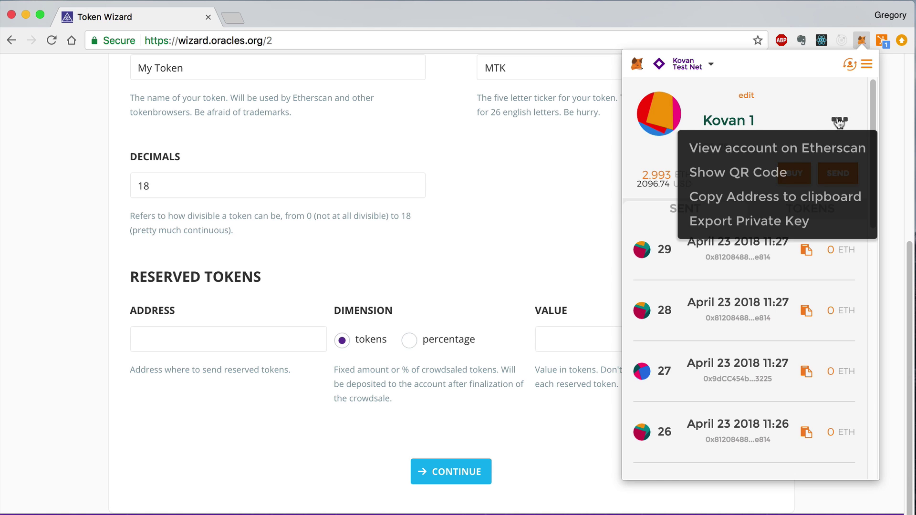
left_click(787, 201)
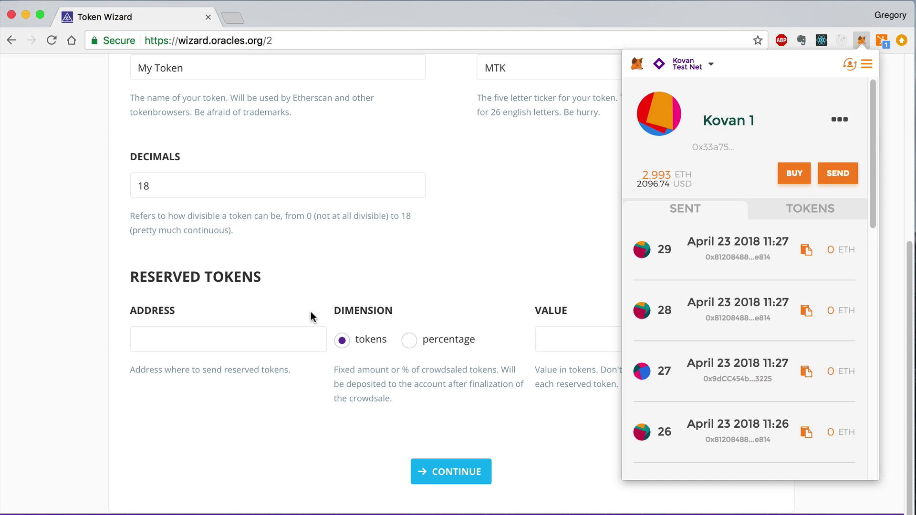
left_click(228, 344)
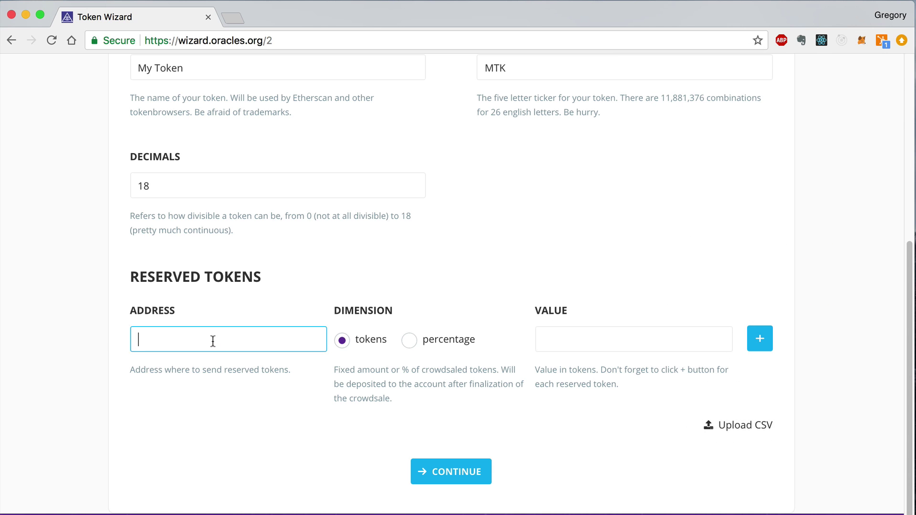
key("super+v")
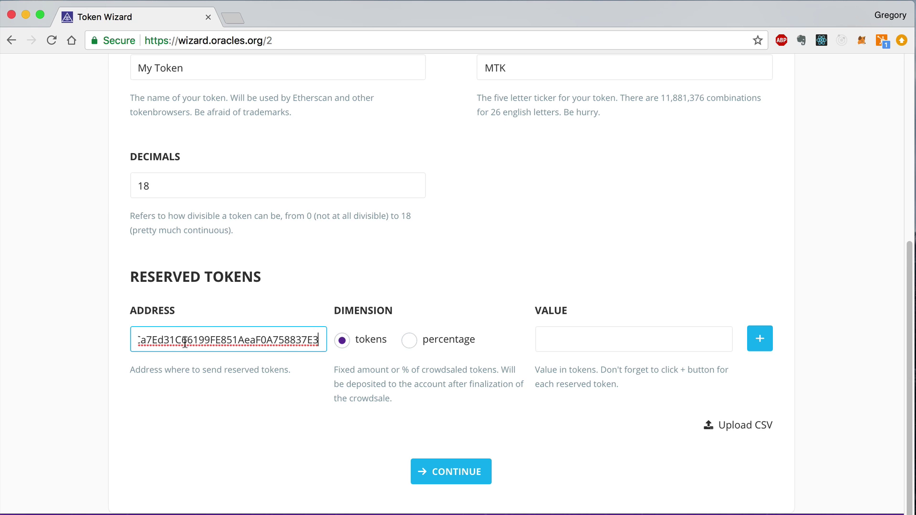
left_click(553, 339)
type("1000")
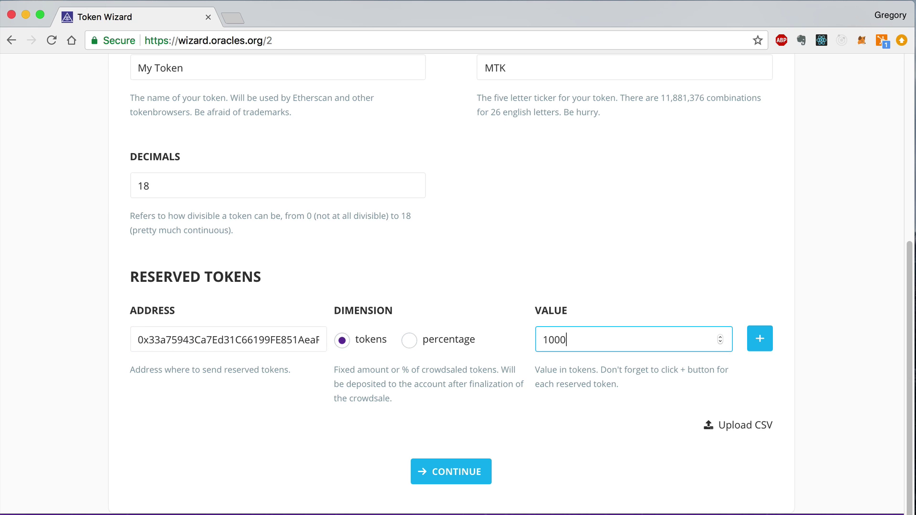
left_click(768, 339)
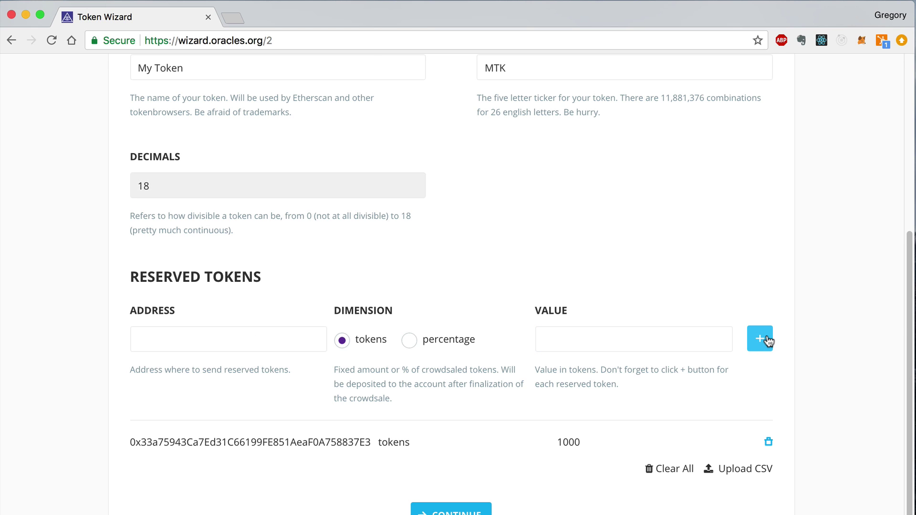
Step: Switch the new reservation to percentage with a value of 10
left_click(410, 344)
left_click(573, 345)
type("10")
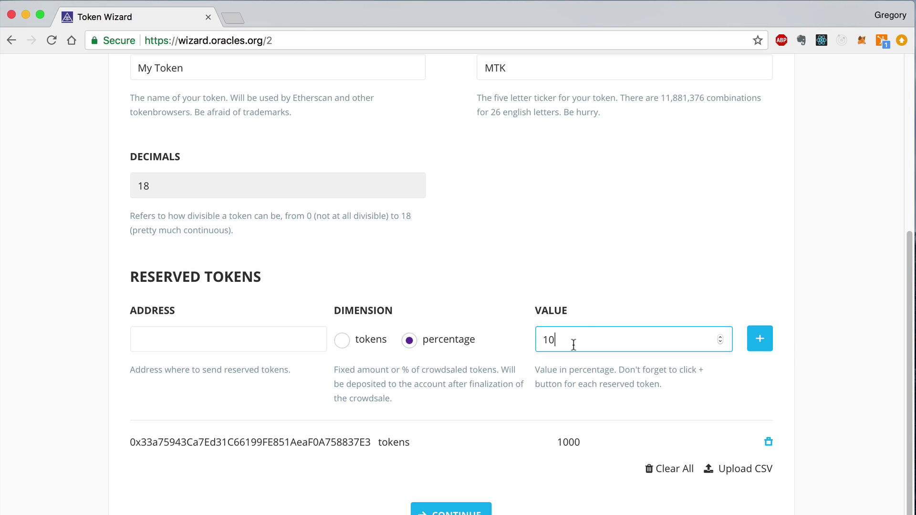
Step: Paste the second MetaMask account's address as recipient and add the 10 percent reservation
left_click(864, 39)
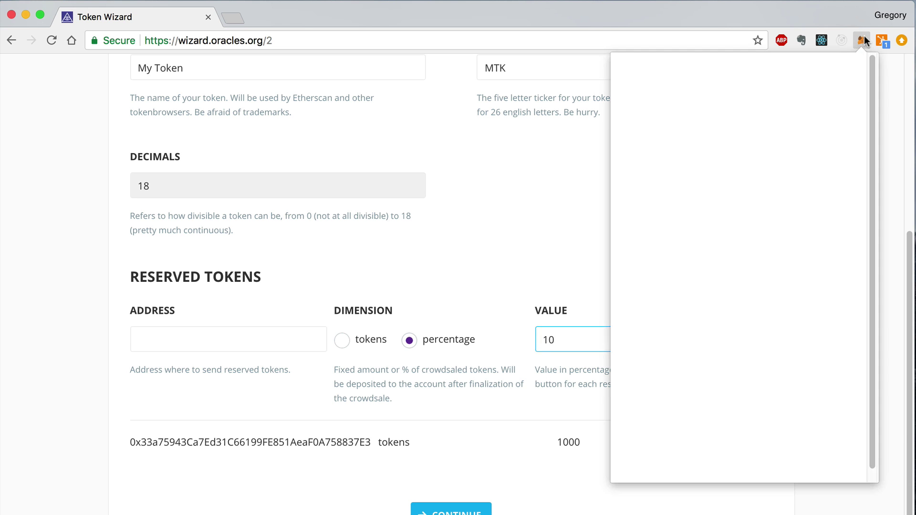
left_click(850, 64)
scroll(804, 182, "down", 1)
scroll(805, 183, "down", 1)
left_click(813, 187)
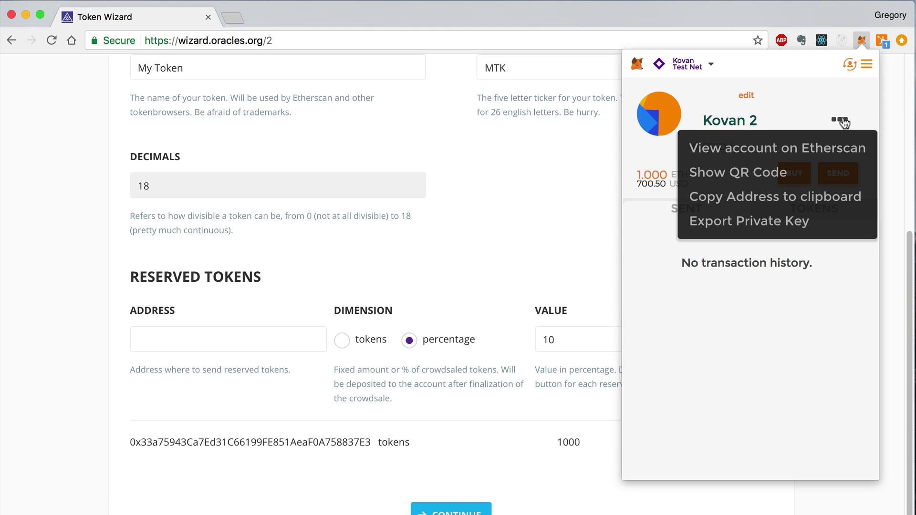
left_click(801, 198)
left_click(160, 343)
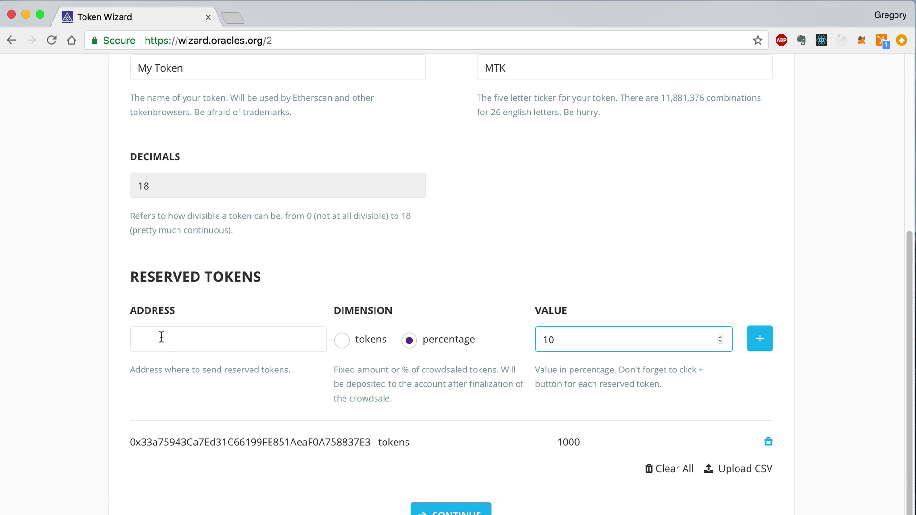
left_click(160, 336)
key("super+v")
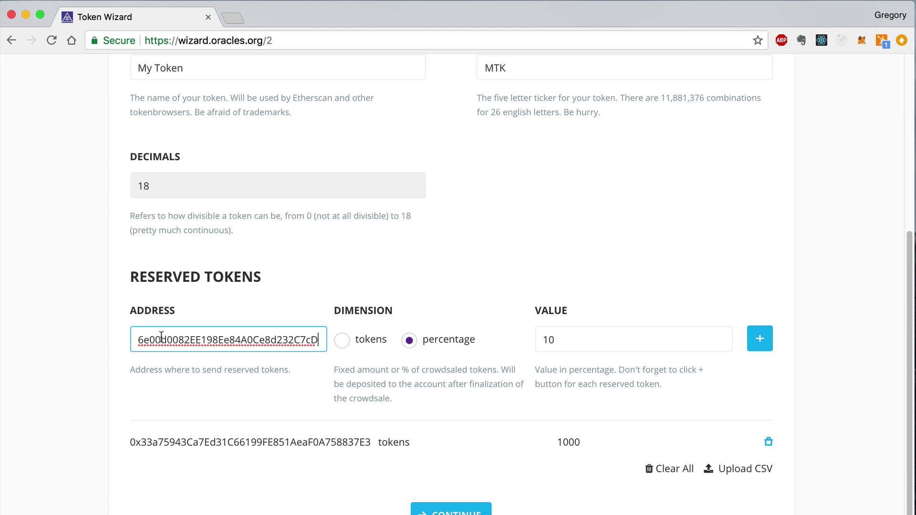
left_click(759, 338)
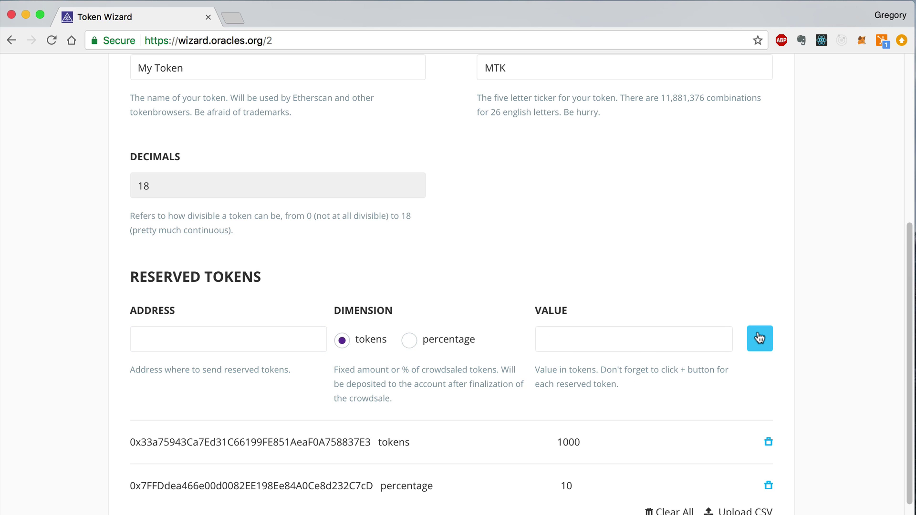
scroll(758, 334, "down", 4)
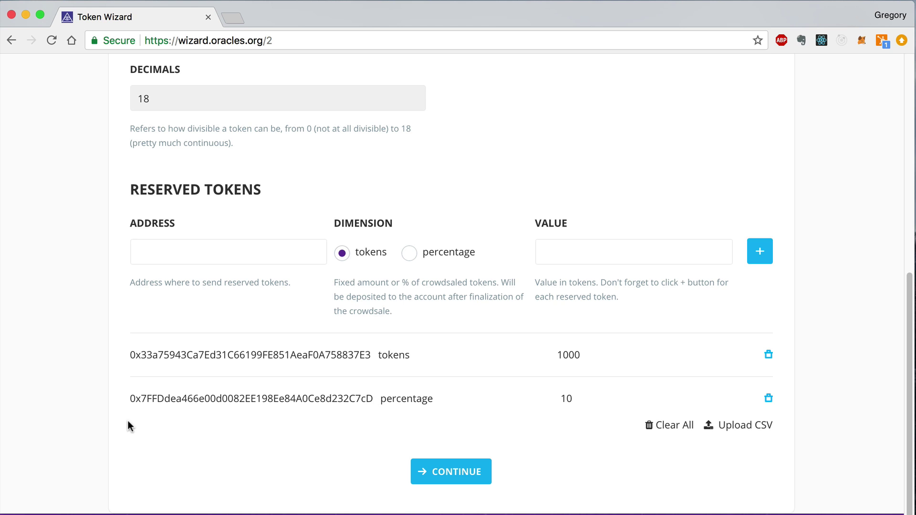
Step: Continue to Crowdsale Setup, with the wallet address prefilled and Safe and Cheap gas selected
left_click(486, 467)
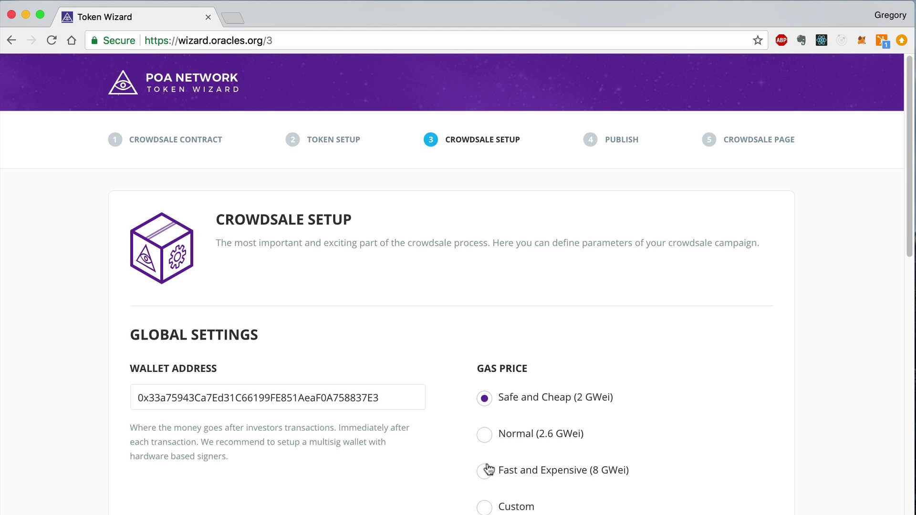
scroll(438, 267, "down", 3)
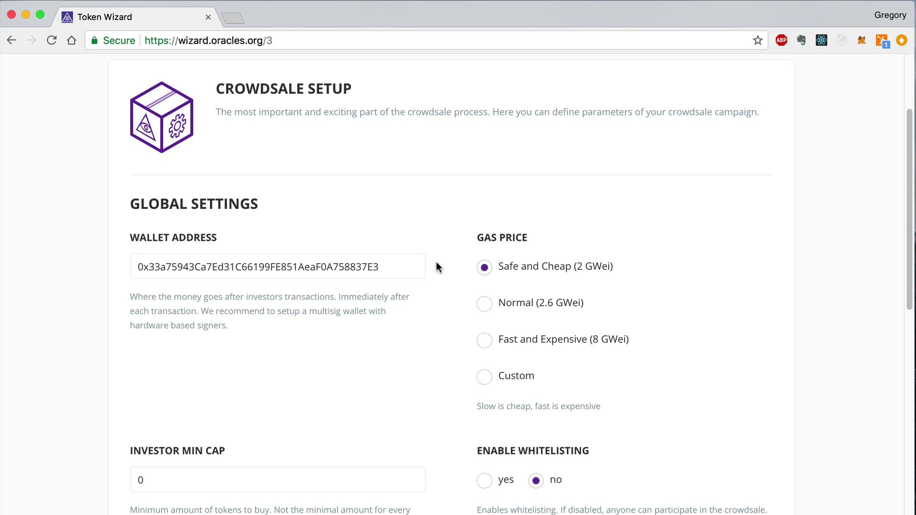
Step: Set the gas price to Normal (2.6 GWei) after briefly trying Custom
left_click(398, 264)
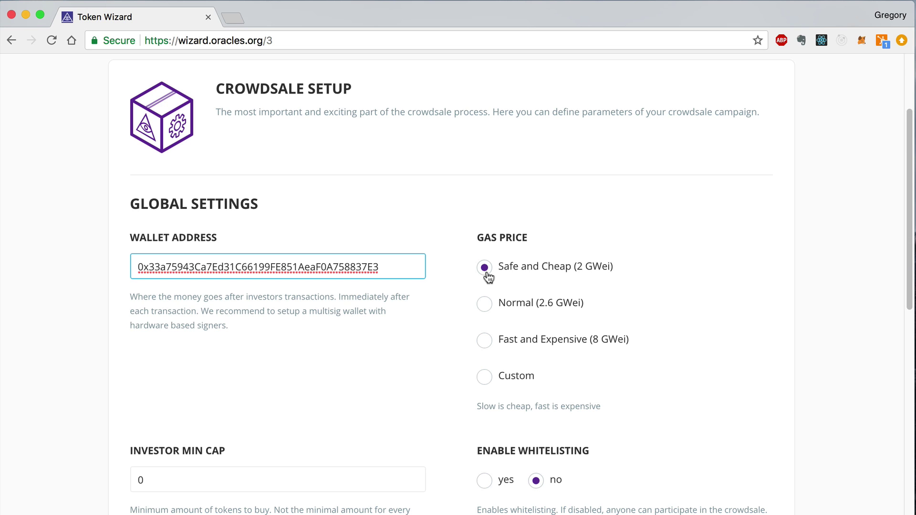
left_click(484, 305)
left_click(485, 377)
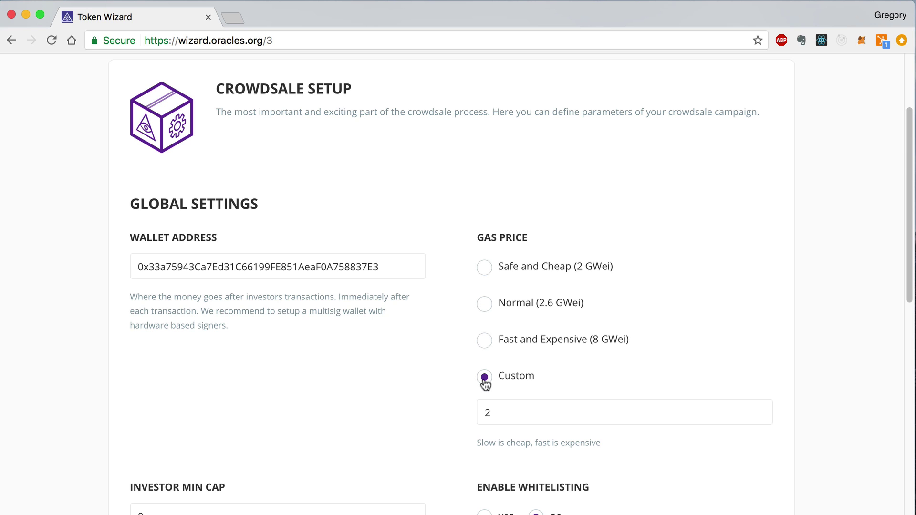
left_click(484, 305)
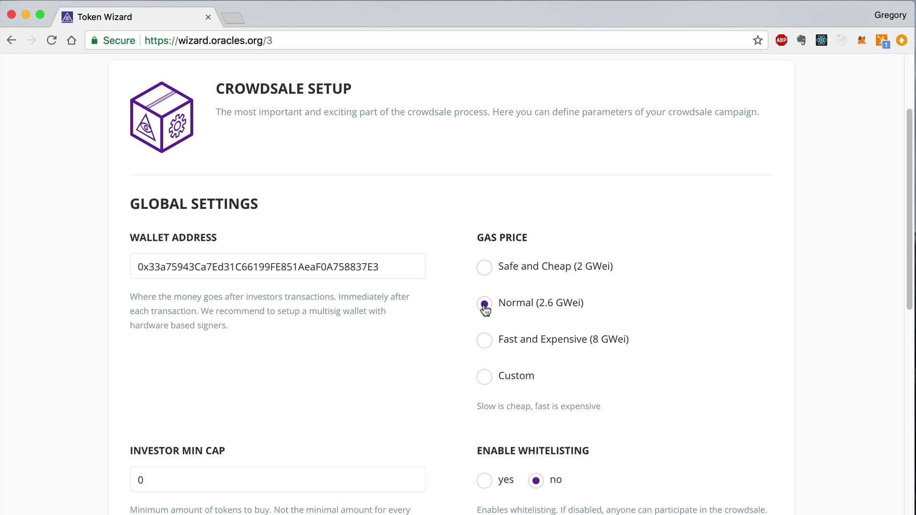
scroll(486, 310, "down", 8)
left_click(134, 101)
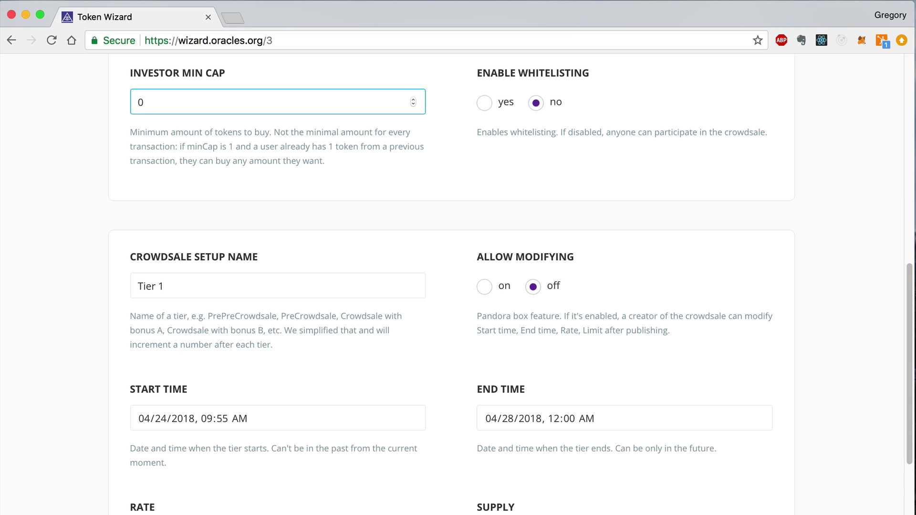
Step: Set the investor min cap to 1 and highlight the red supply warning
key("BackSpace")
type("1")
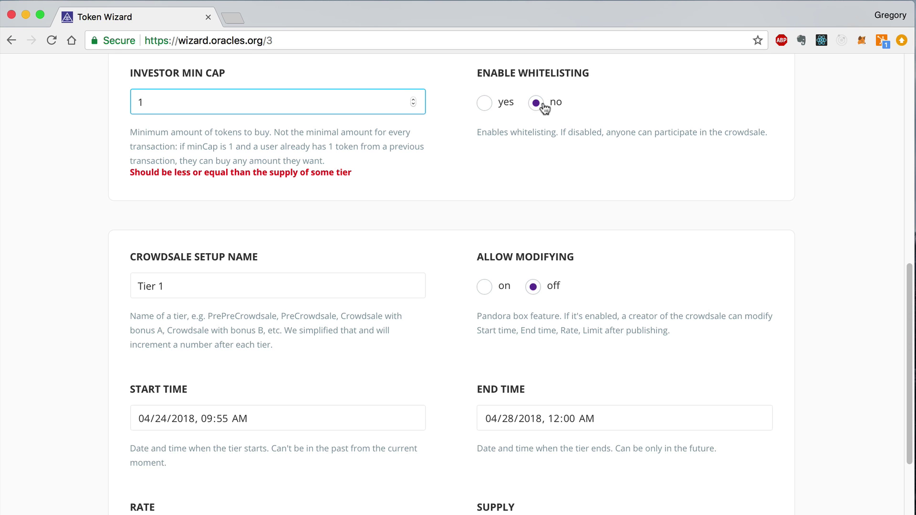
left_click(131, 173)
left_click_drag(131, 172, 335, 181)
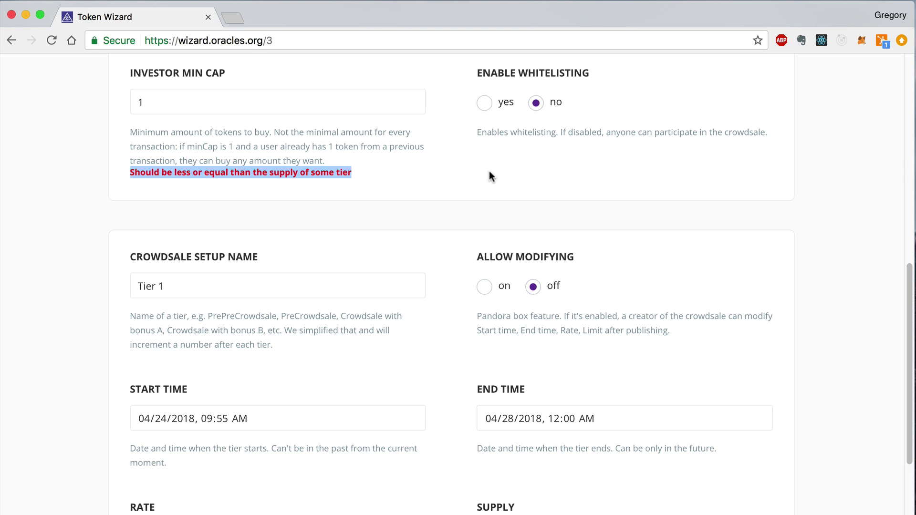
scroll(456, 171, "down", 4)
left_click(172, 119)
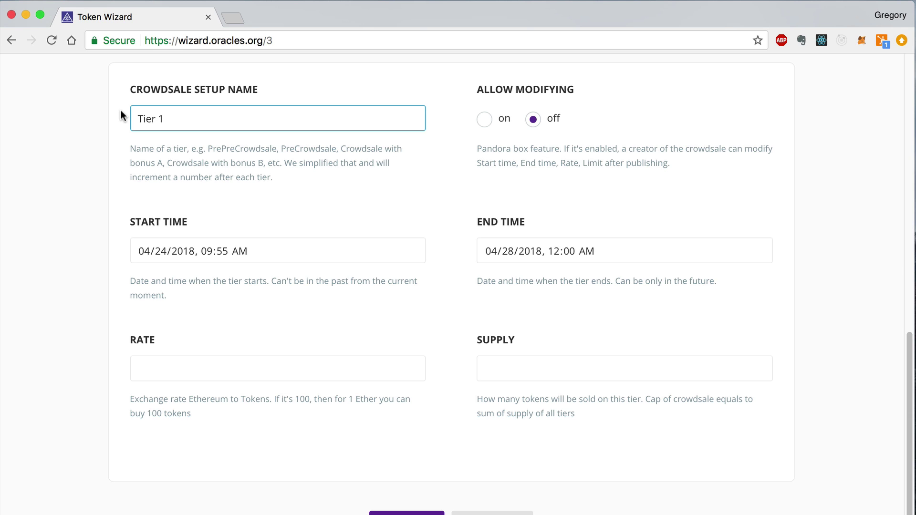
Step: Name Tier 1 'Crowdsale' and schedule it from 04/24/2018 10:05 AM to 10:07 AM
key("BackSpace")
key("BackSpace")
key("BackSpace")
key("BackSpace")
key("BackSpace")
key("BackSpace")
type("Crowdsale")
left_click(411, 251)
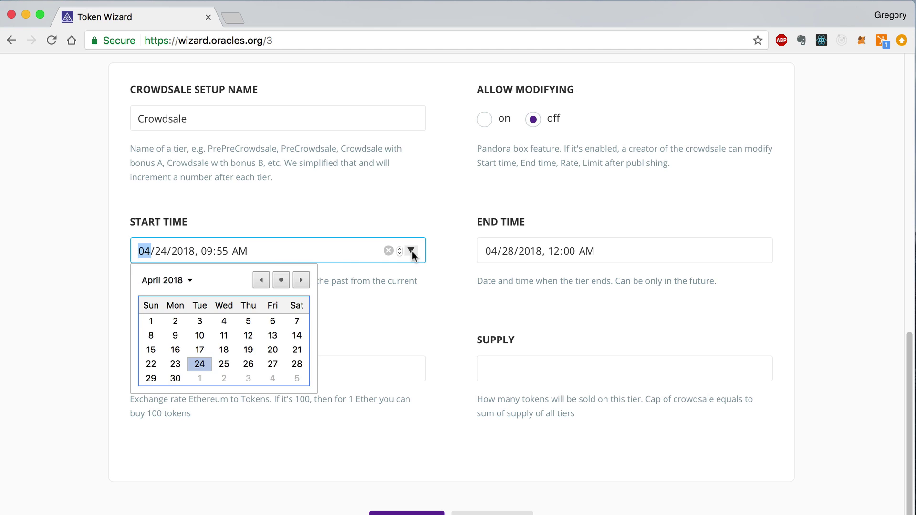
left_click(205, 252)
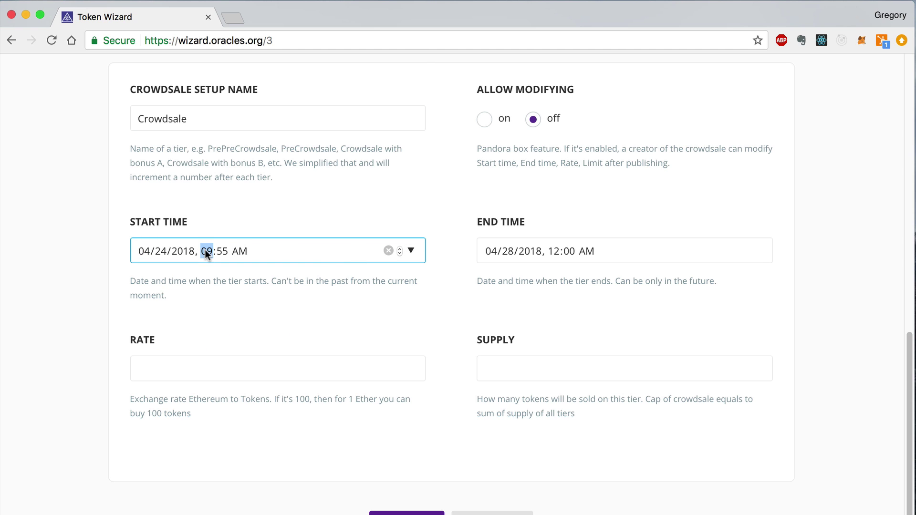
type("10:")
type("05")
left_click(758, 250)
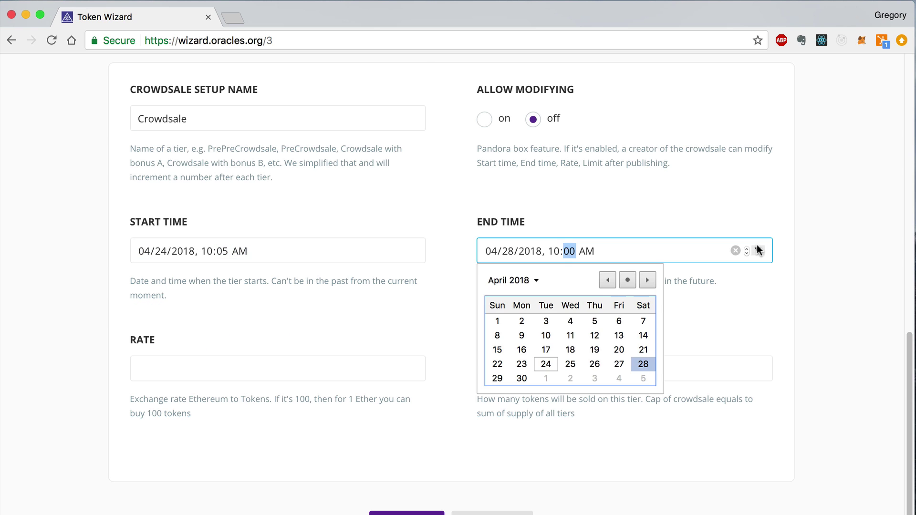
left_click(545, 364)
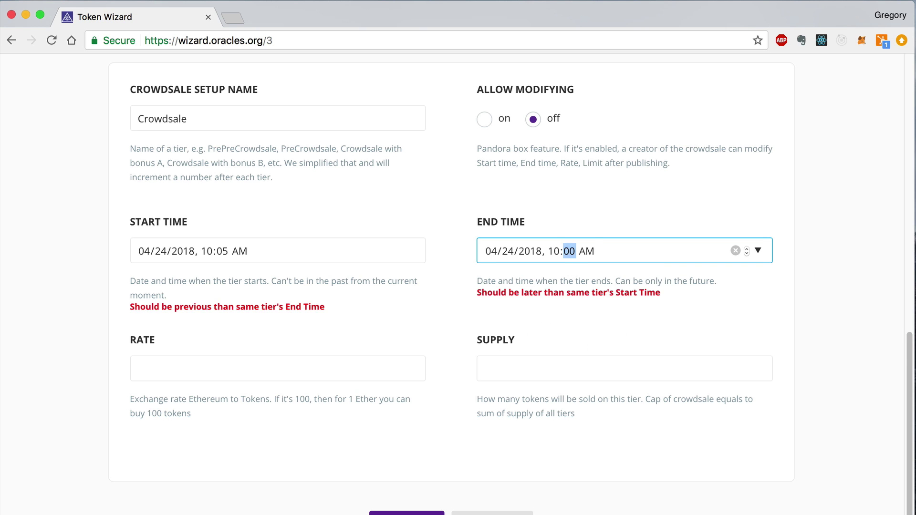
type("07")
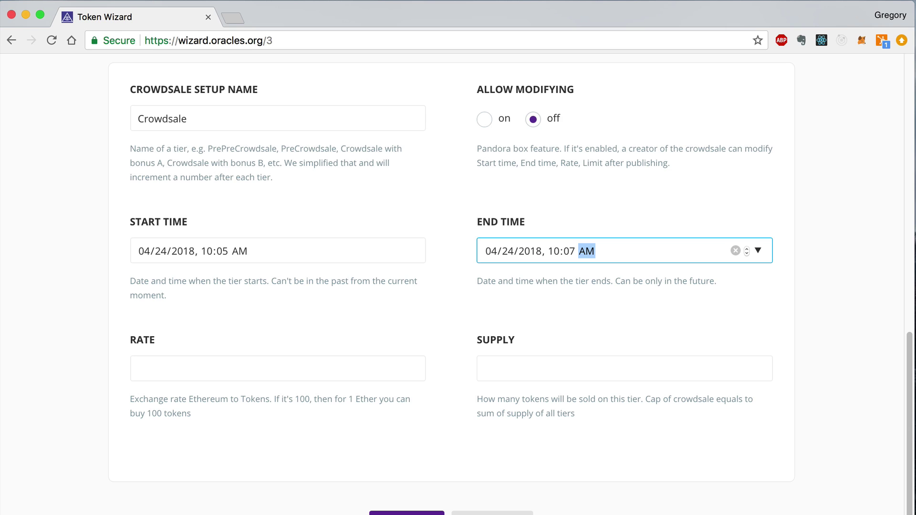
key("Tab")
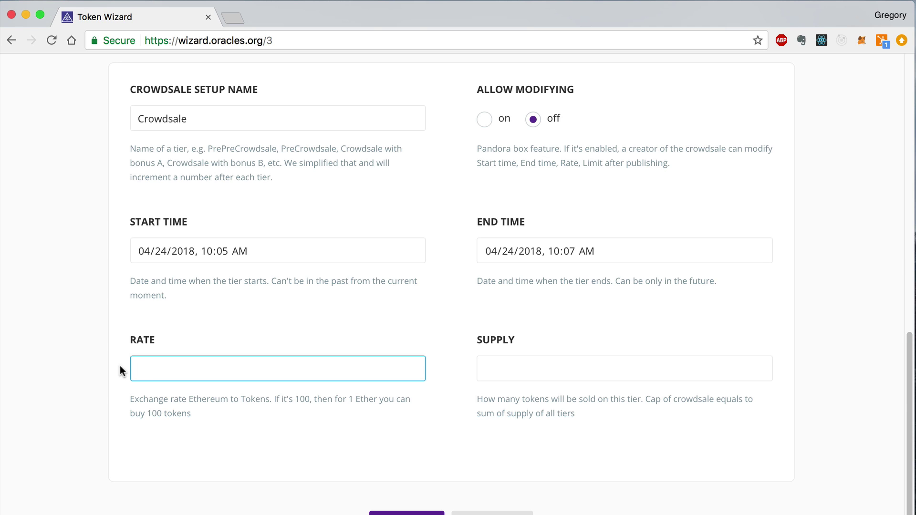
Step: Give the tier a rate of 100 and a supply of 1000000
type("100")
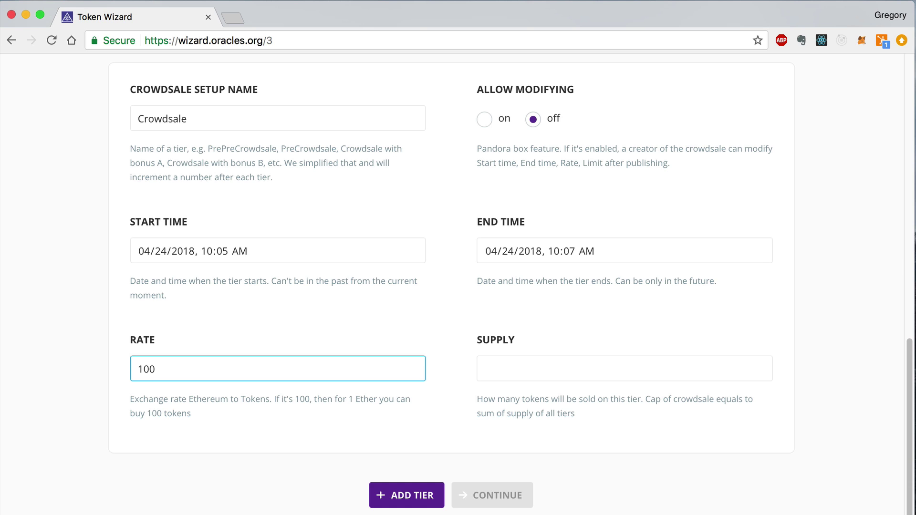
key("Tab")
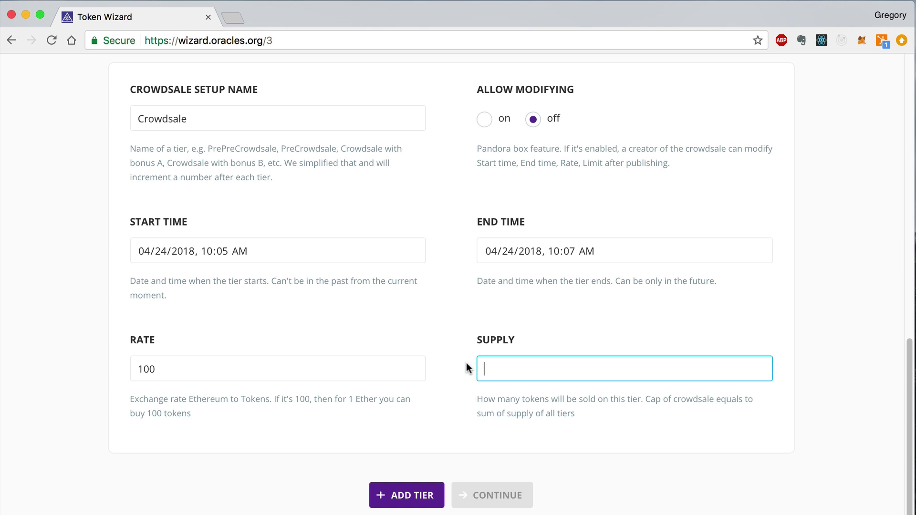
type("10")
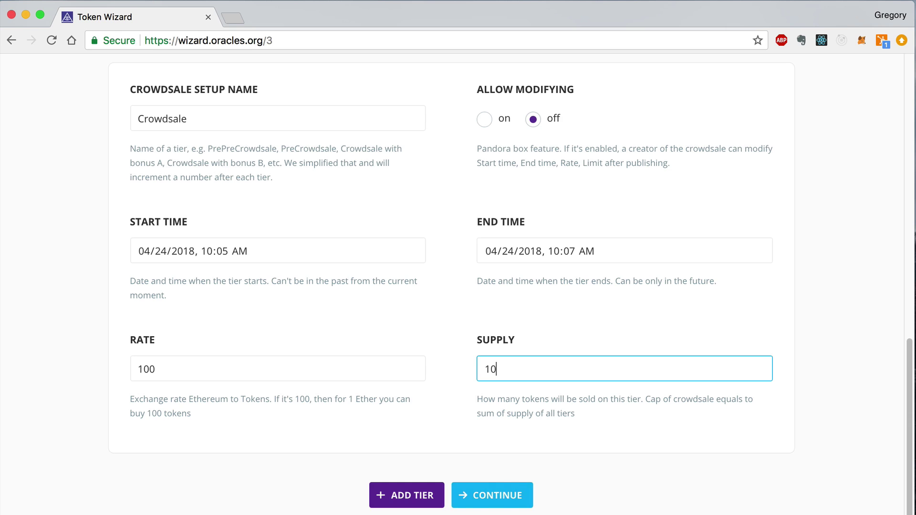
type("00000")
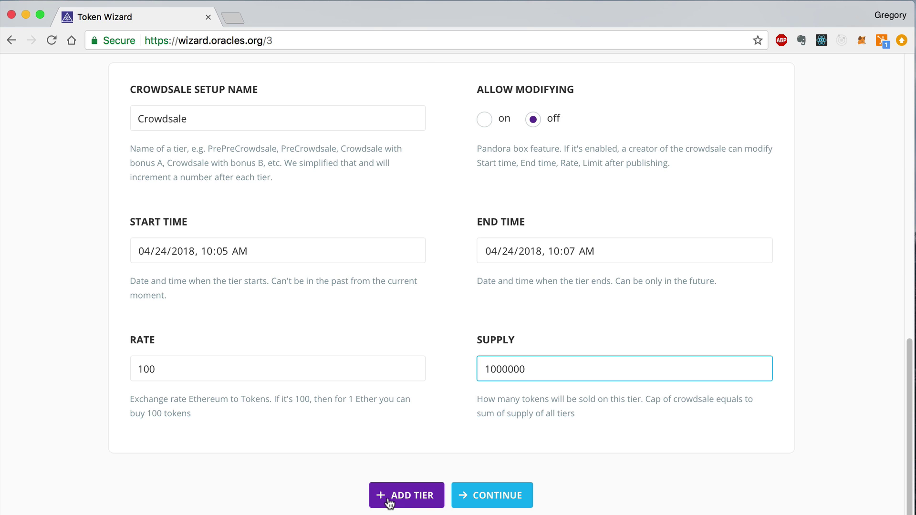
Step: Start deployment and submit the first MetaMask transactions, including pricing strategy and crowdsale contract
left_click(532, 498)
left_click(861, 42)
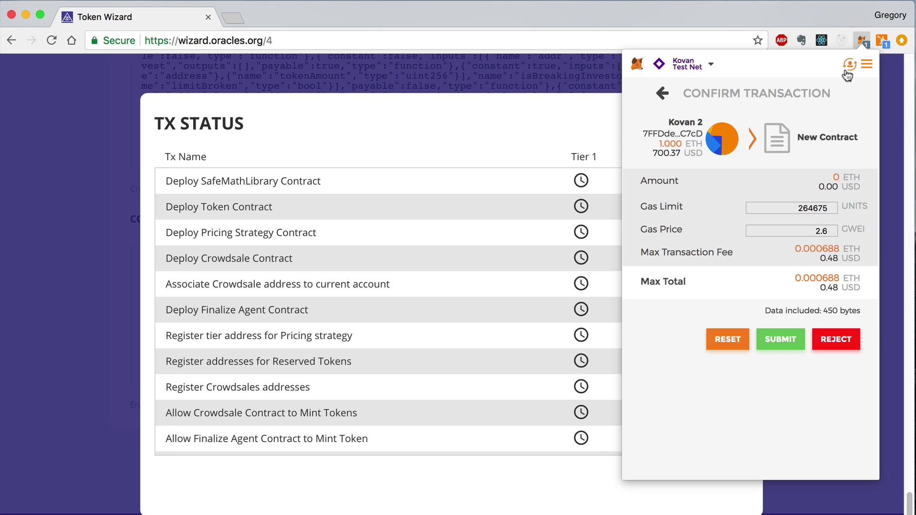
left_click(779, 340)
left_click(858, 41)
left_click(858, 42)
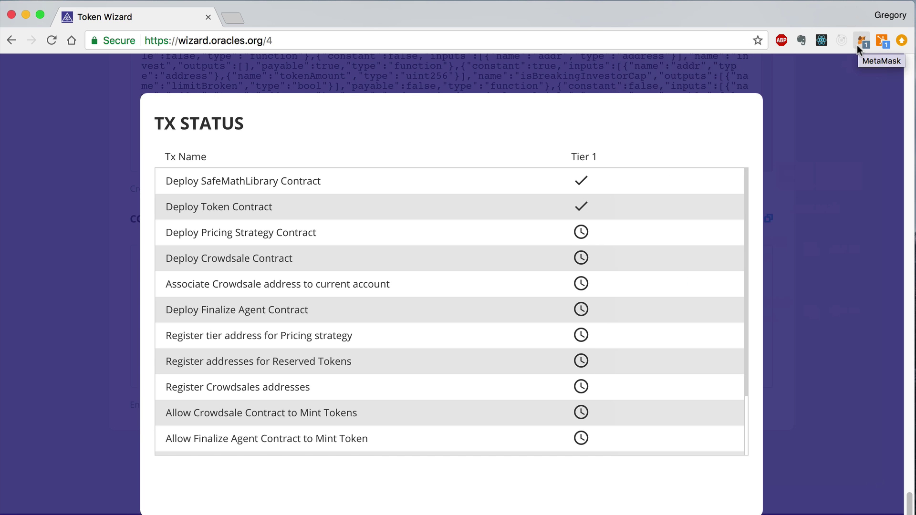
left_click(856, 44)
left_click(780, 339)
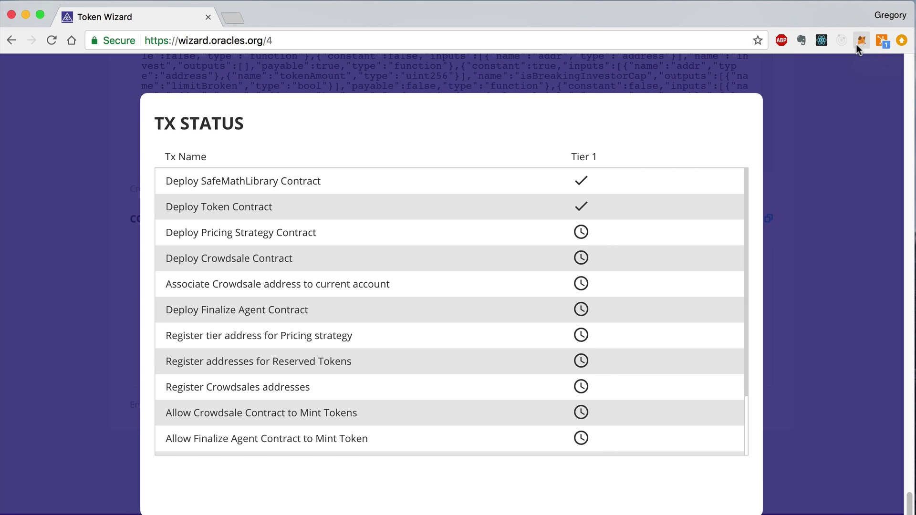
left_click(856, 44)
left_click(779, 341)
Step: Submit the remaining deployment transactions in MetaMask until every TX Status row is checked
left_click(858, 41)
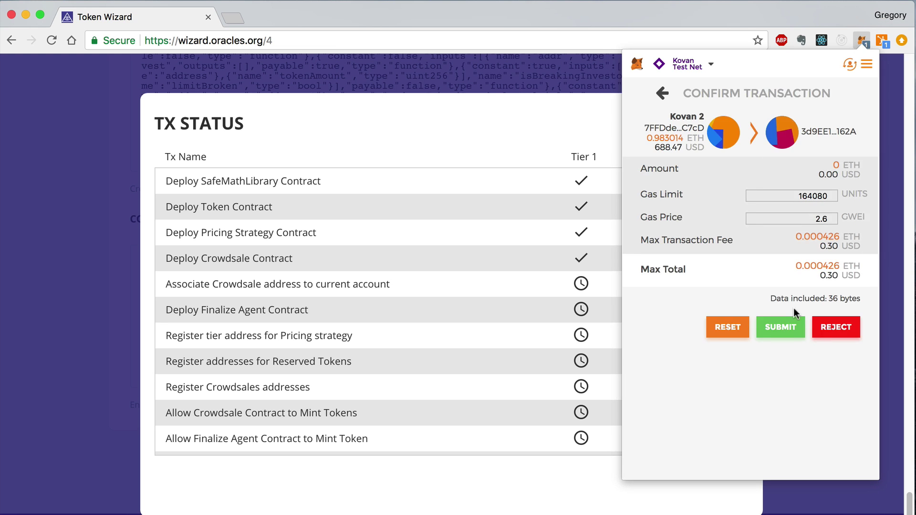
left_click(781, 339)
left_click(858, 45)
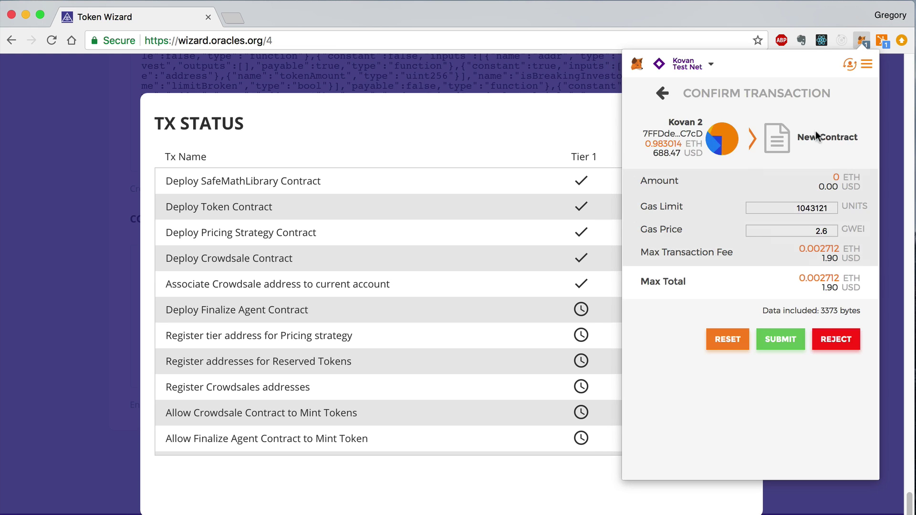
left_click(779, 338)
left_click(856, 45)
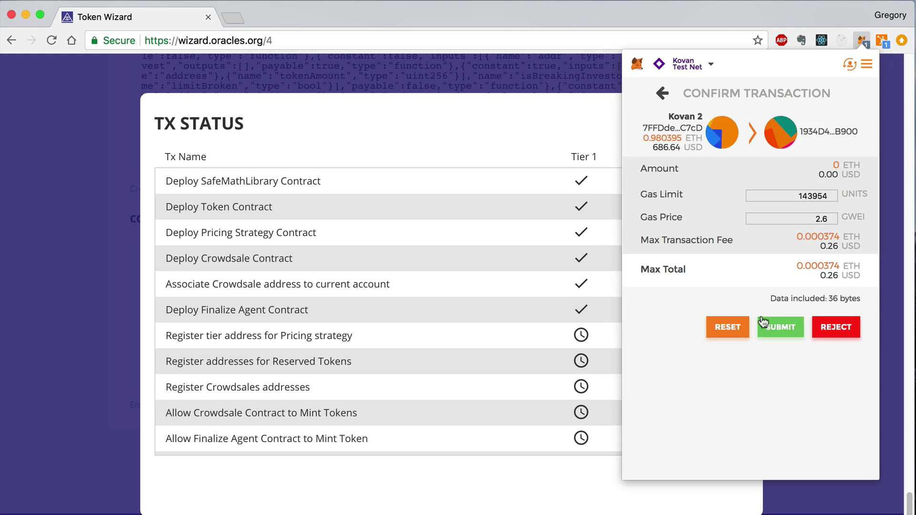
left_click(780, 339)
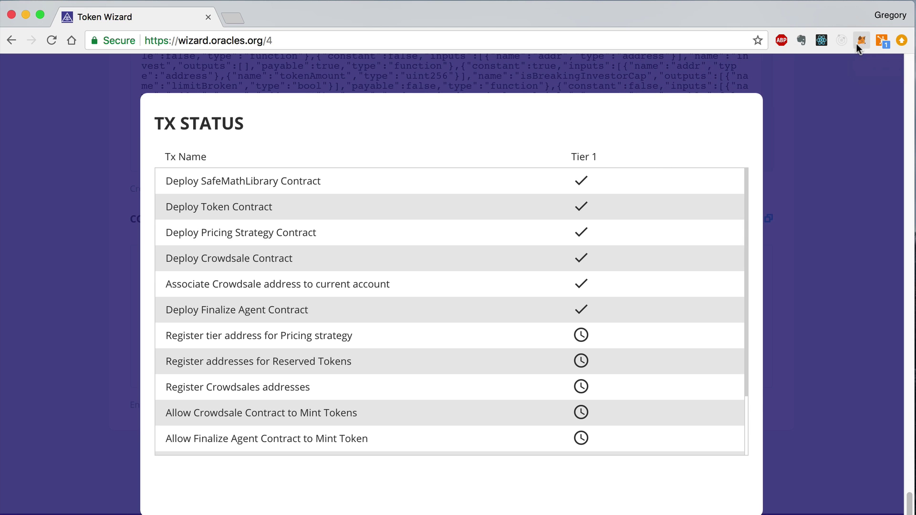
left_click(857, 44)
left_click(778, 340)
left_click(856, 45)
right_click(843, 39)
left_click(855, 44)
left_click(855, 44)
left_click(779, 330)
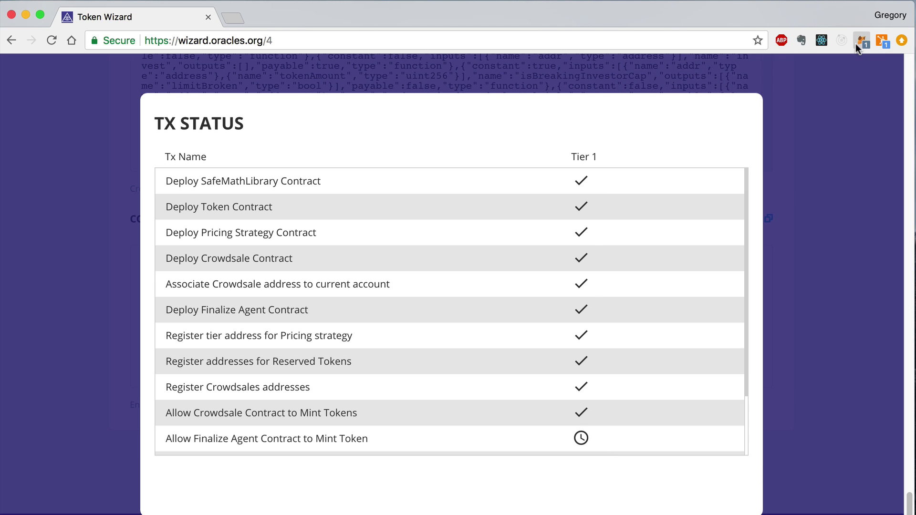
left_click(855, 44)
left_click(857, 44)
left_click(857, 44)
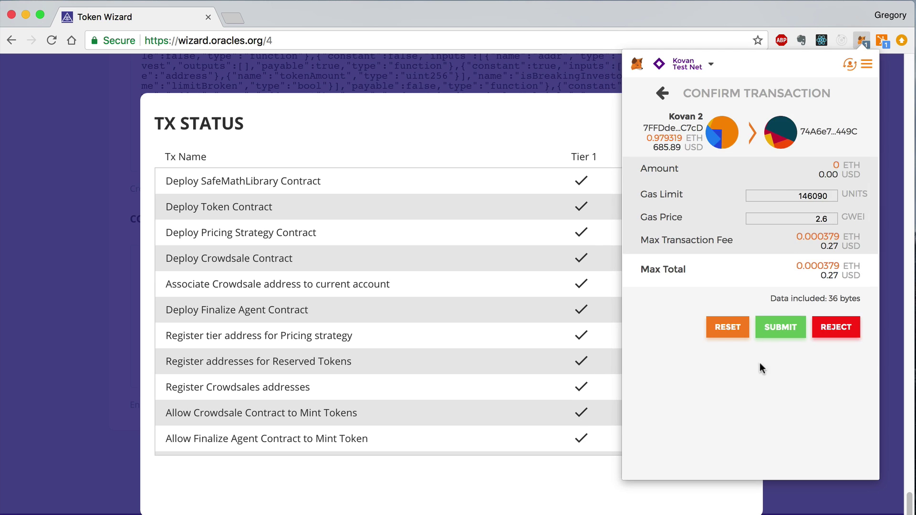
left_click(779, 328)
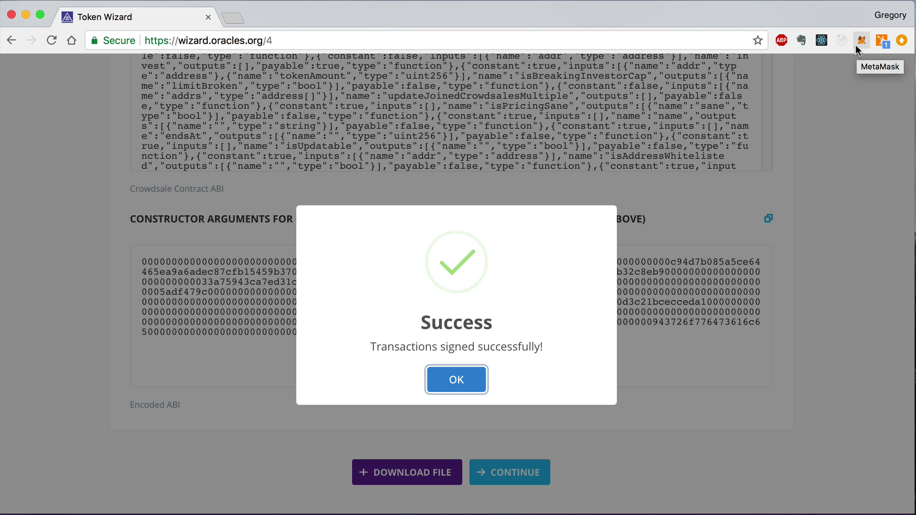
Step: Dismiss the signing success message and review the contract details on the Publish page
left_click(473, 379)
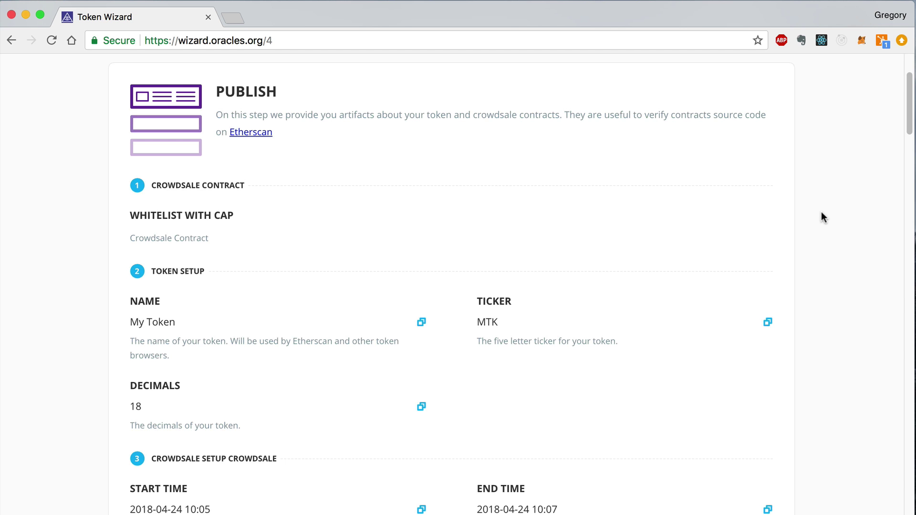
scroll(821, 213, "down", 3)
scroll(821, 217, "down", 5)
scroll(821, 217, "down", 12)
scroll(822, 217, "down", 1)
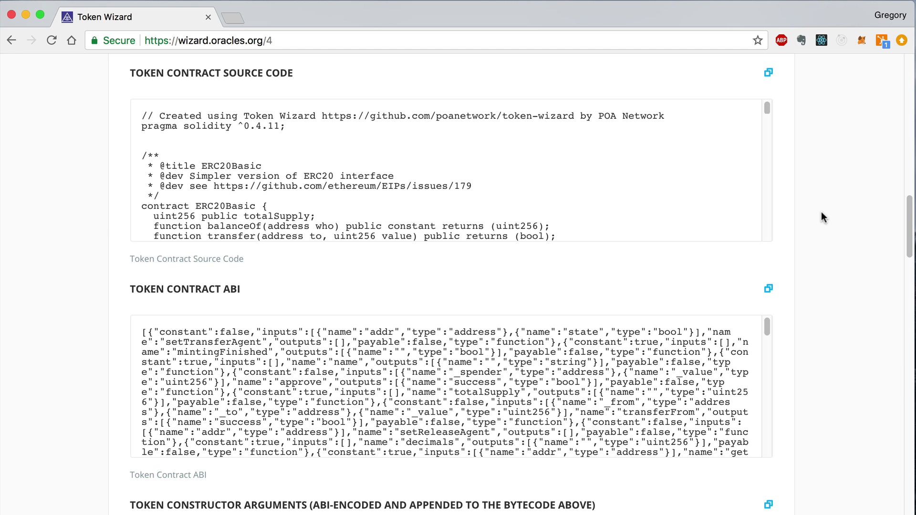
scroll(822, 217, "down", 3)
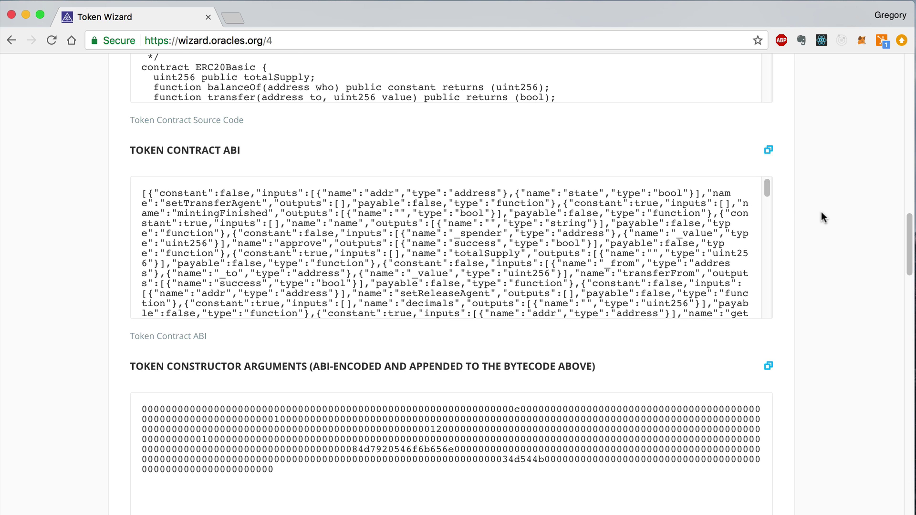
scroll(821, 217, "down", 20)
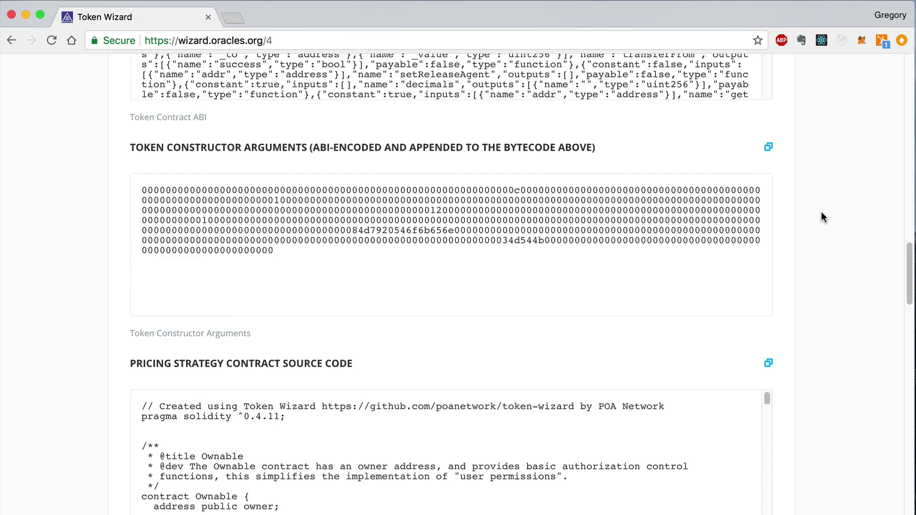
scroll(821, 213, "down", 10)
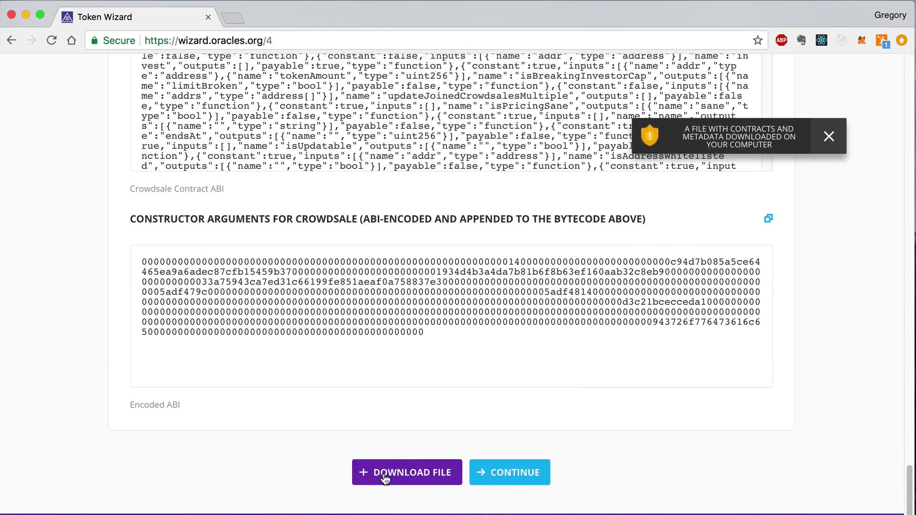
Step: Go on to the crowdsale statistics page, highlight the crowdsale address, then head to investing
left_click(485, 475)
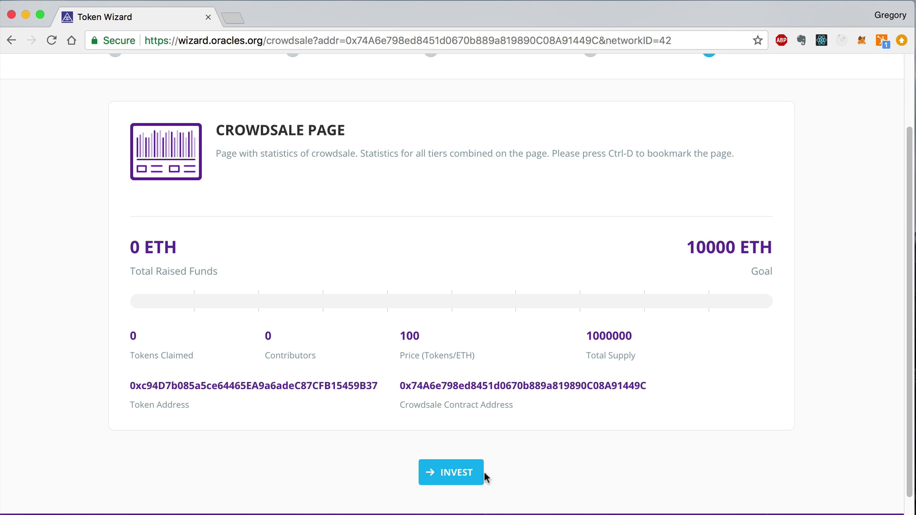
left_click_drag(128, 386, 646, 385)
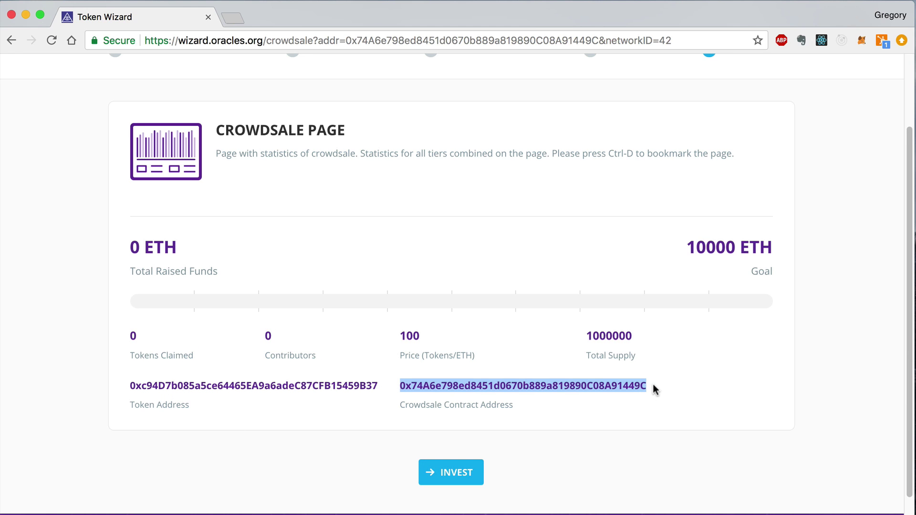
left_click(653, 385)
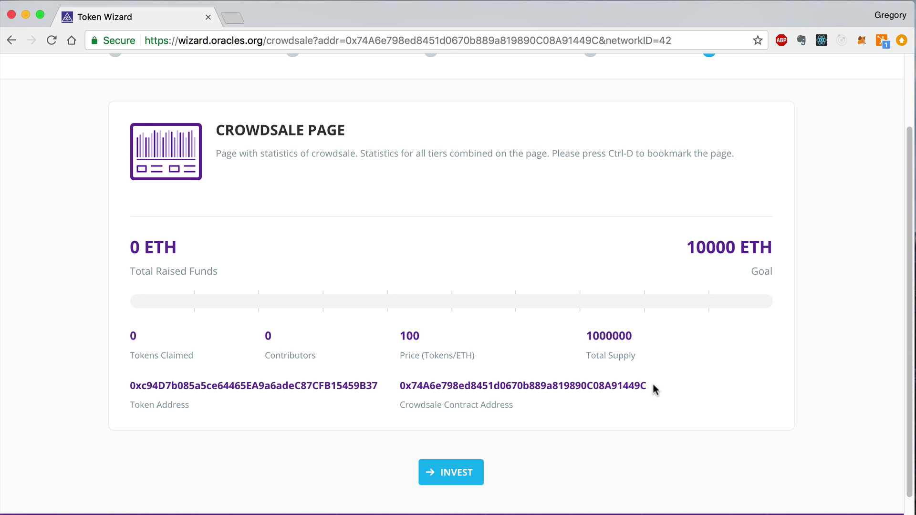
left_click(473, 472)
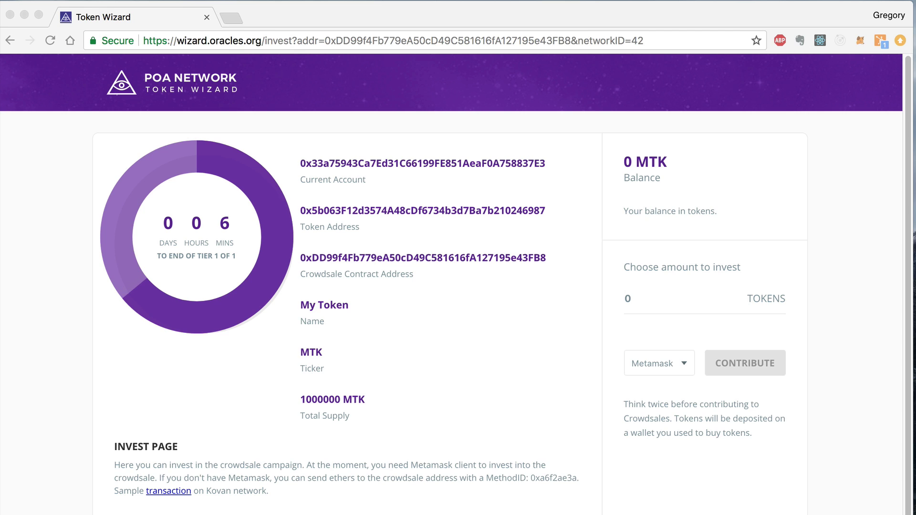
Step: Contribute for 10 tokens via Metamask and confirm the 0.1 ETH transaction in the wallet
left_click(656, 299)
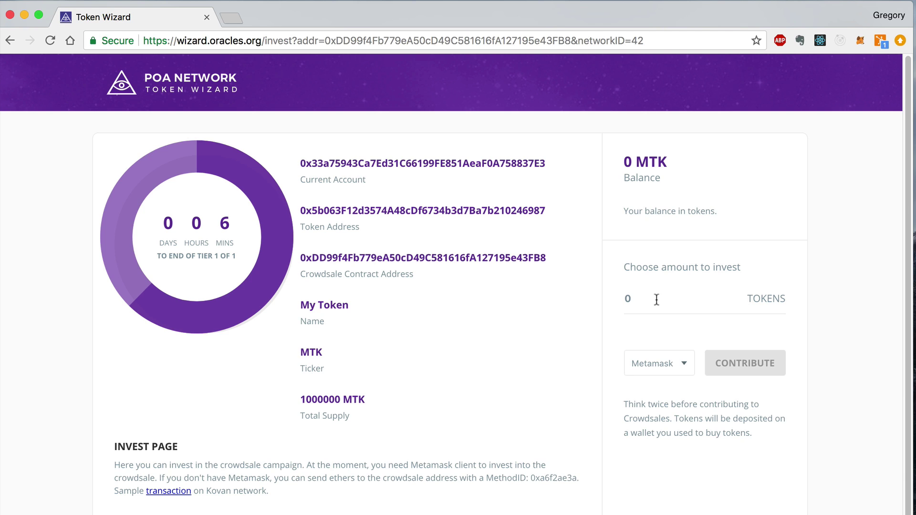
type("10")
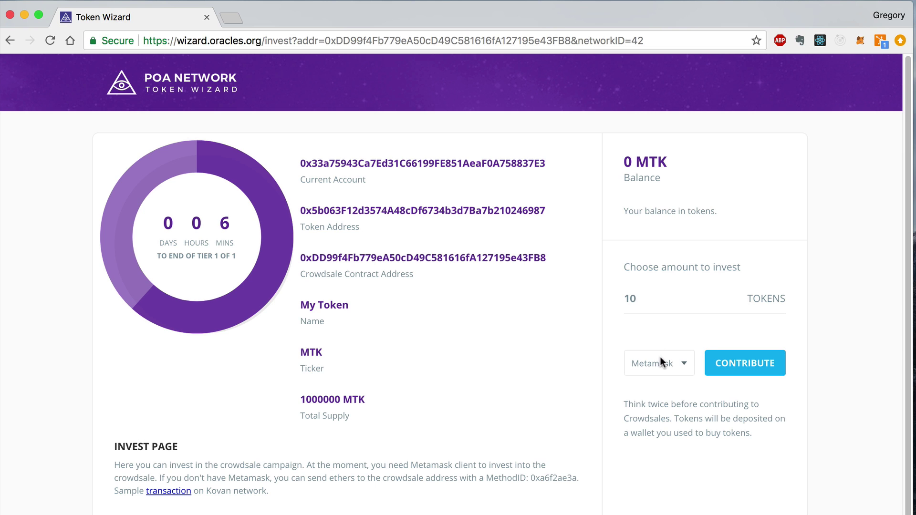
left_click(687, 363)
left_click(678, 364)
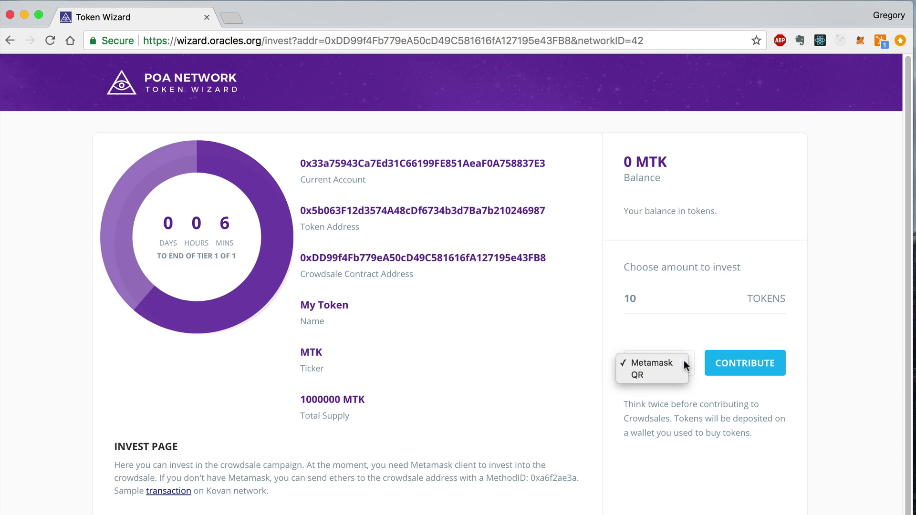
left_click(781, 367)
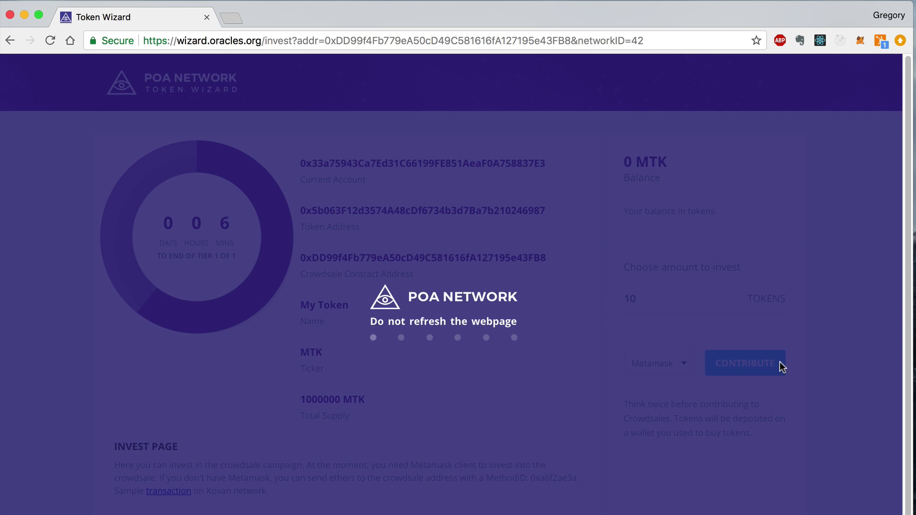
left_click(859, 44)
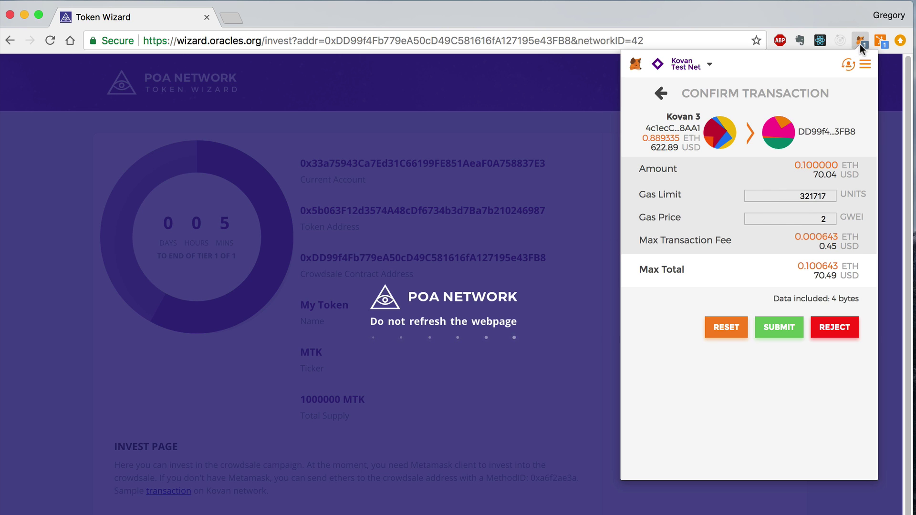
left_click(777, 326)
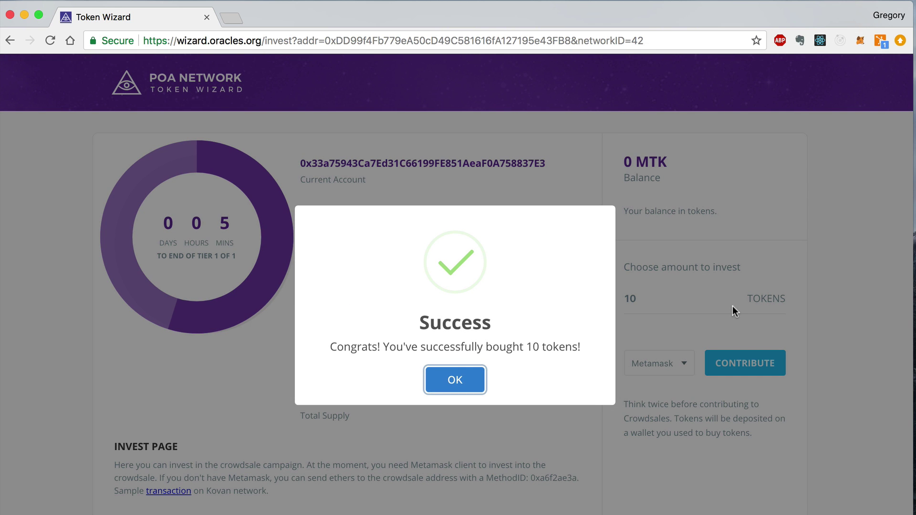
Step: Close the purchase success message and highlight the new 10 MTK balance
left_click(472, 380)
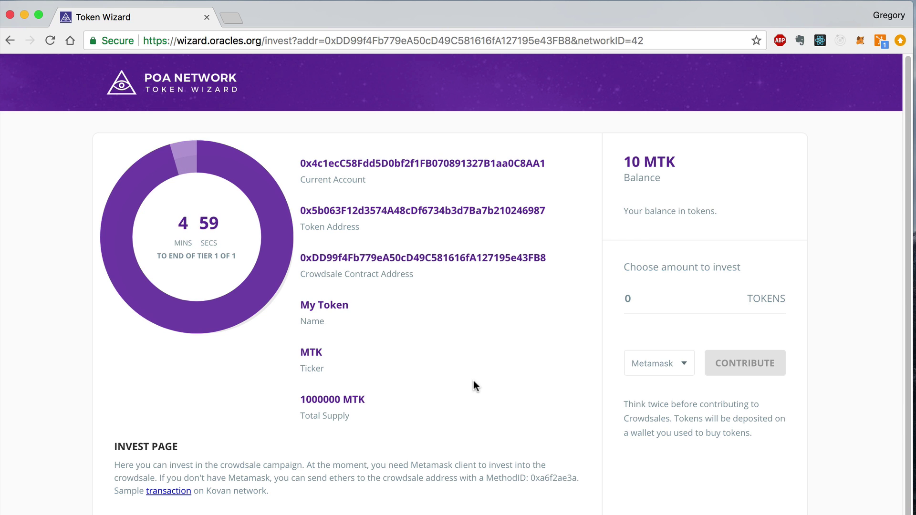
left_click_drag(625, 158, 687, 161)
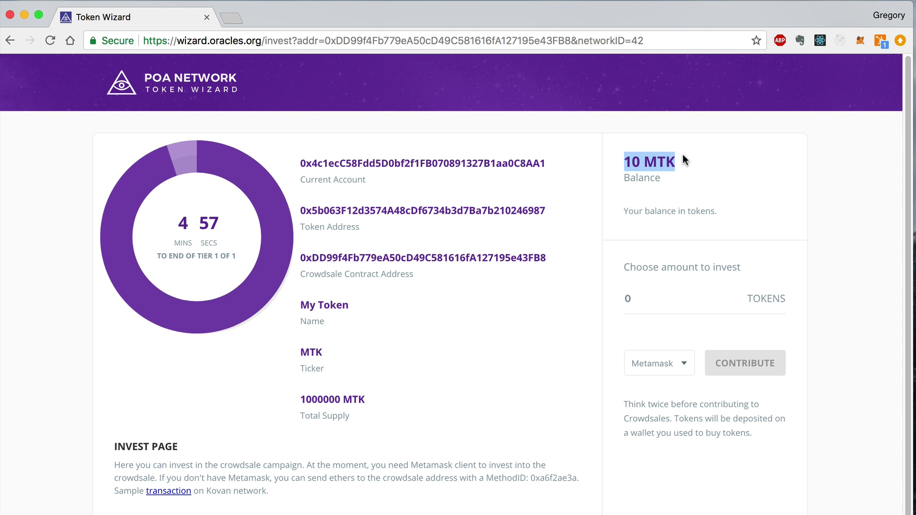